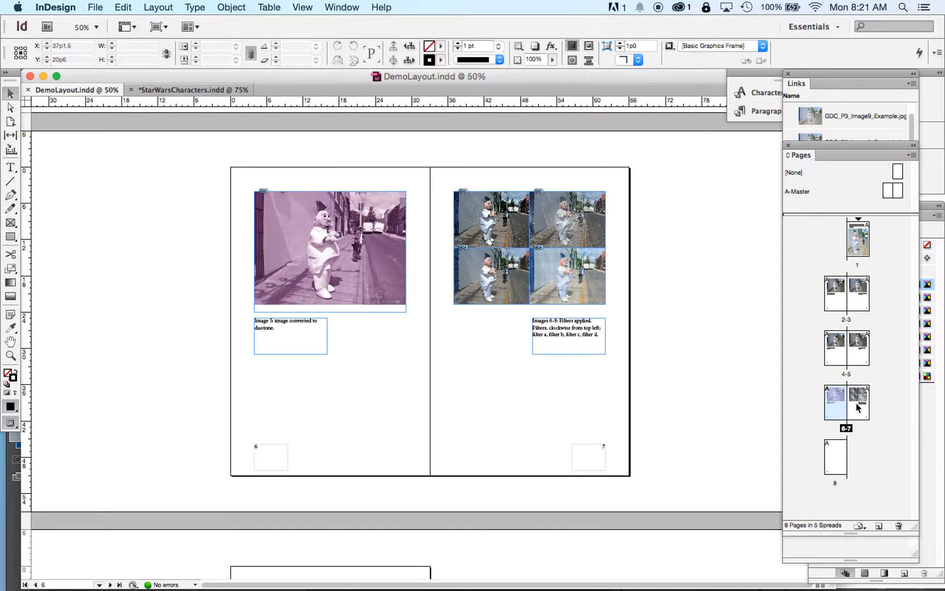
# - Go to page 1 of the DemoLayout document and show the layout guides
pyautogui.doubleClick(863, 241)
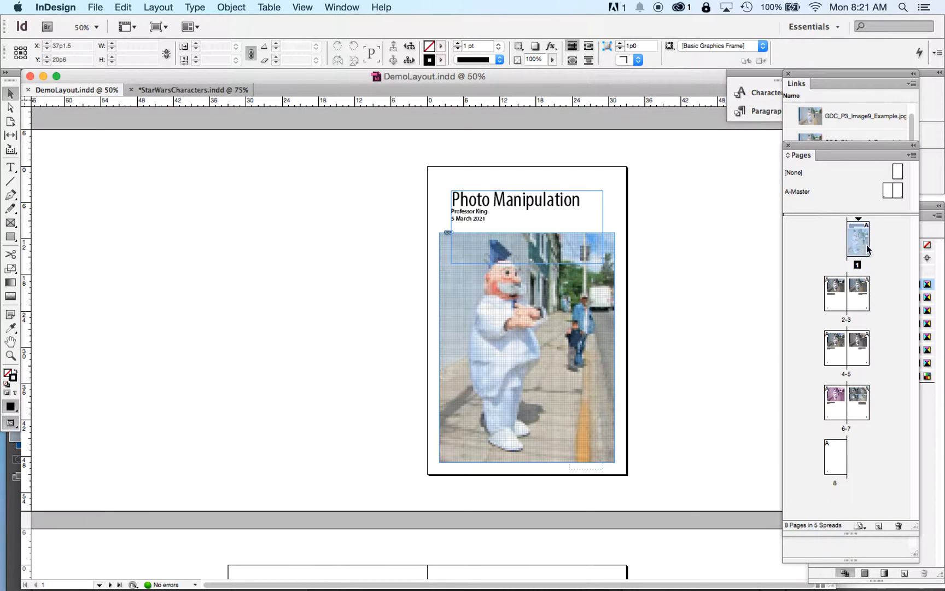
pyautogui.press('super+;')
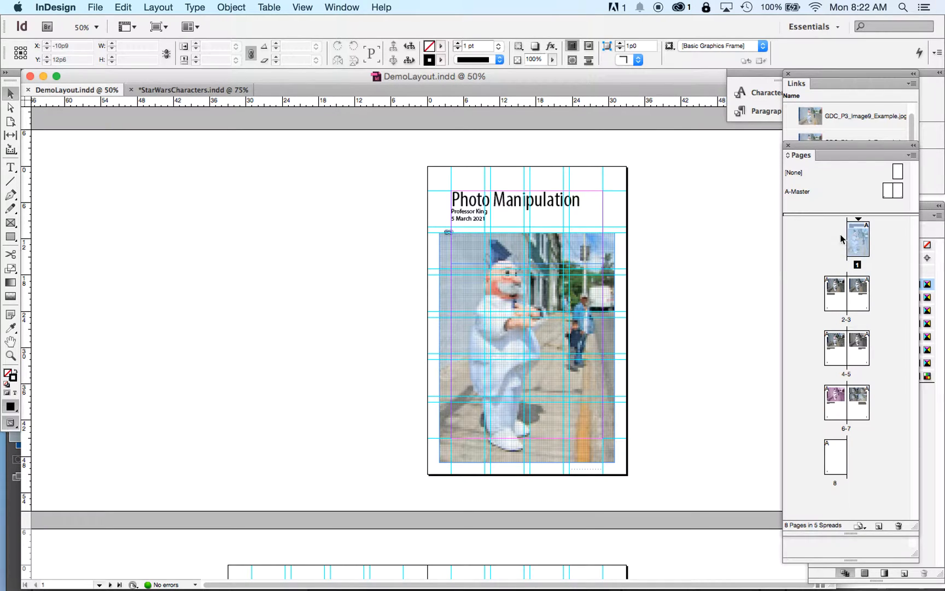
# - Run a spelling check on the document and replace "grayscale" in the Image 4 caption with "gray scale"
pyautogui.click(96, 7)
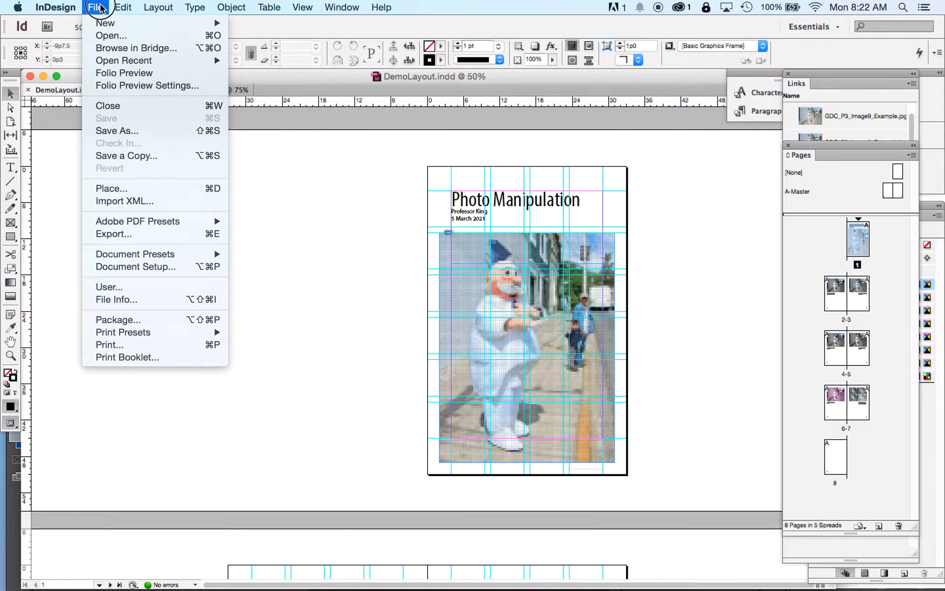
pyautogui.moveTo(126, 5)
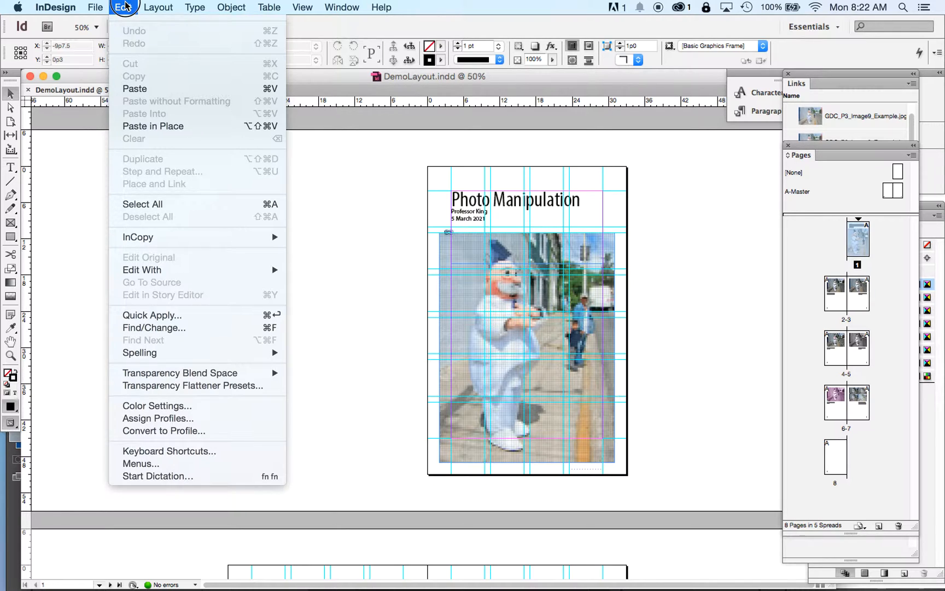
pyautogui.moveTo(175, 352)
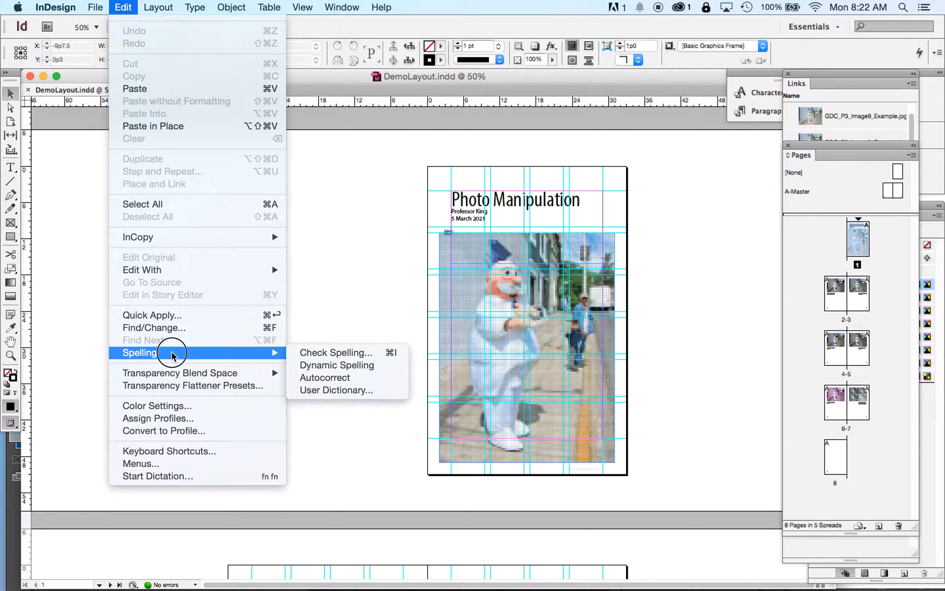
pyautogui.click(294, 352)
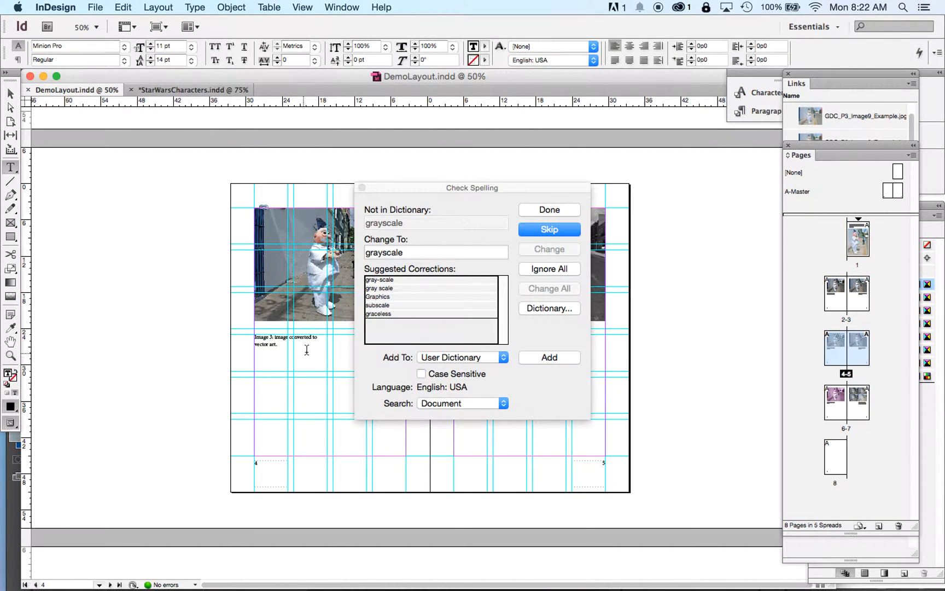
pyautogui.moveTo(418, 189); pyautogui.dragTo(488, 34)
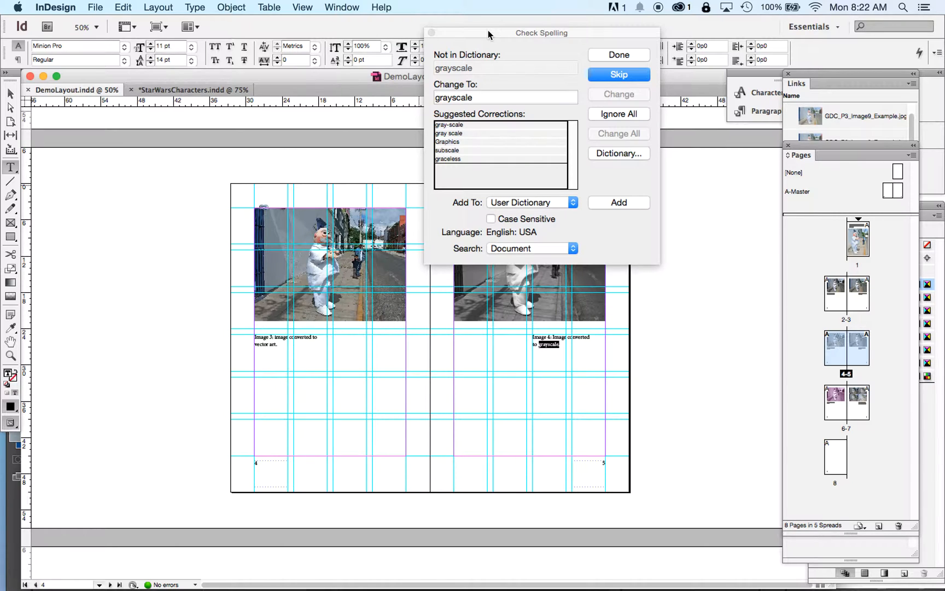
pyautogui.click(461, 134)
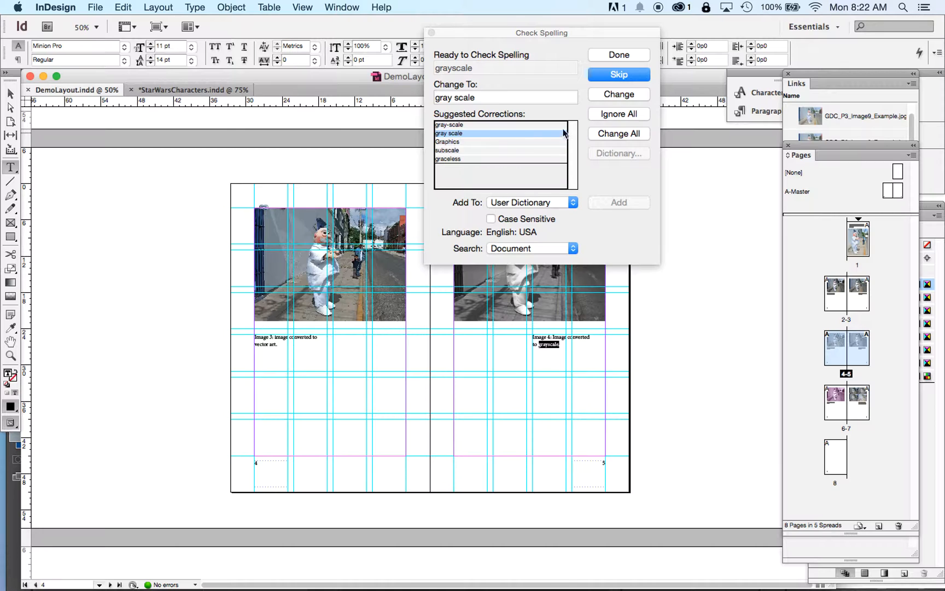
pyautogui.click(609, 96)
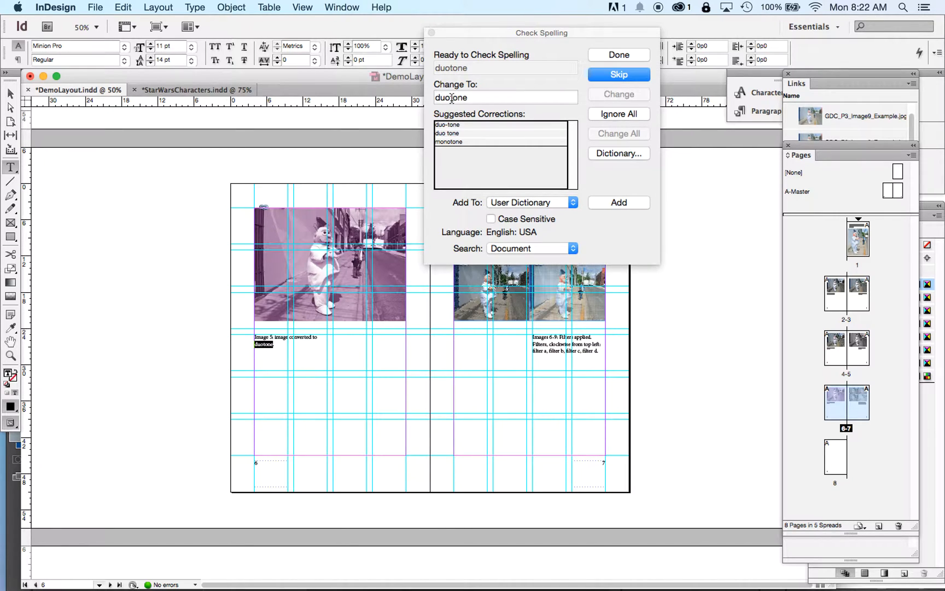
# - Skip the flagged word "duotone" and finish the spelling check
pyautogui.click(617, 77)
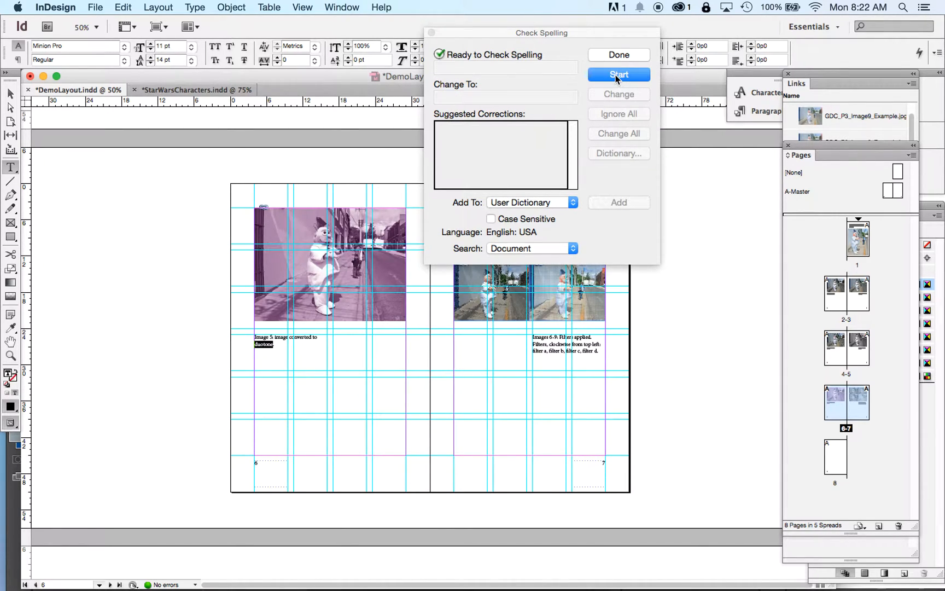
pyautogui.click(617, 76)
pyautogui.click(617, 77)
pyautogui.click(619, 55)
# - Examine the captions, images and page numbers on spread 2-3 closely for consistent alignment and type
pyautogui.scroll(5, 596, 230)
pyautogui.scroll(10, 596, 230)
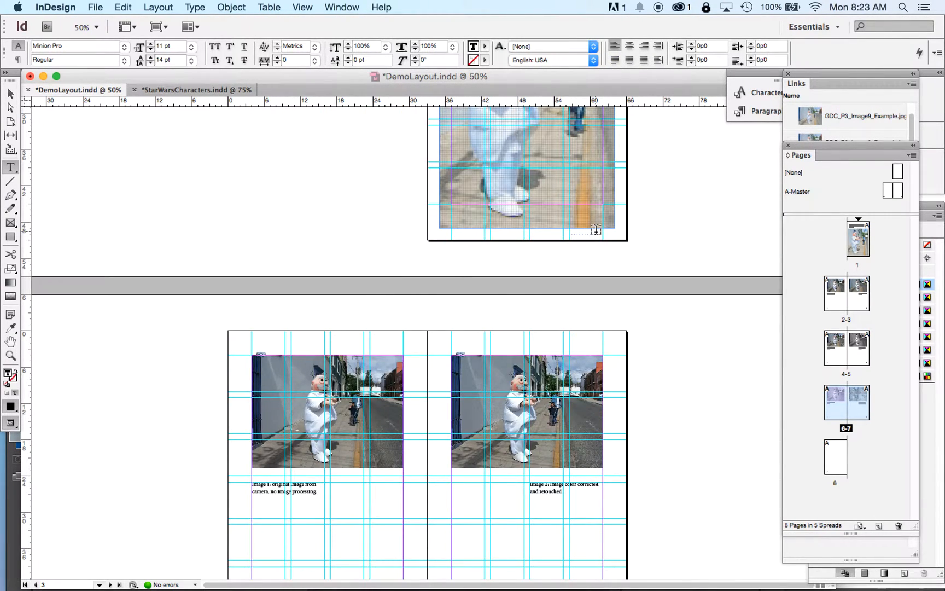
pyautogui.press('super+equal')
pyautogui.press('super+equal')
pyautogui.scroll(-6, 596, 230)
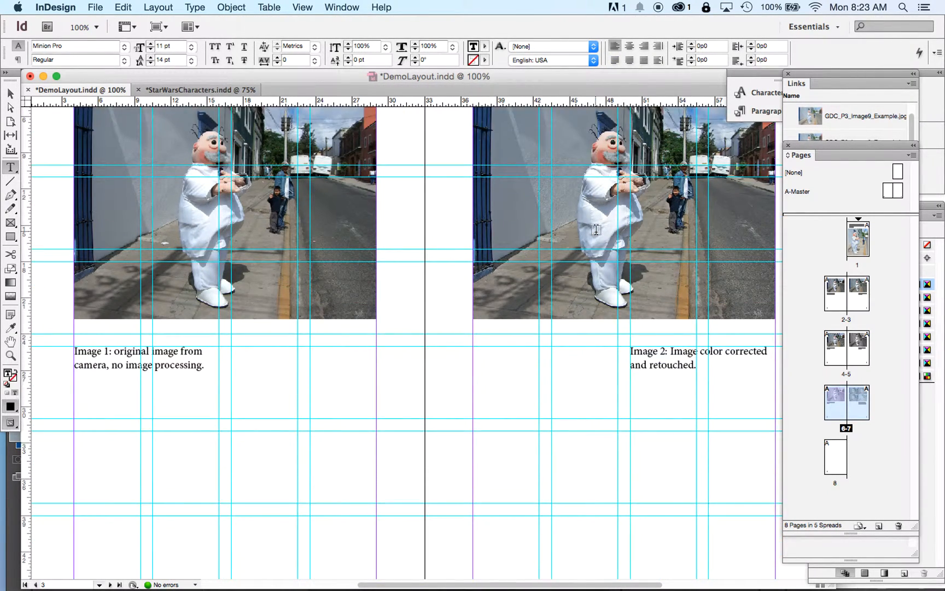
pyautogui.scroll(-3, 556, 316)
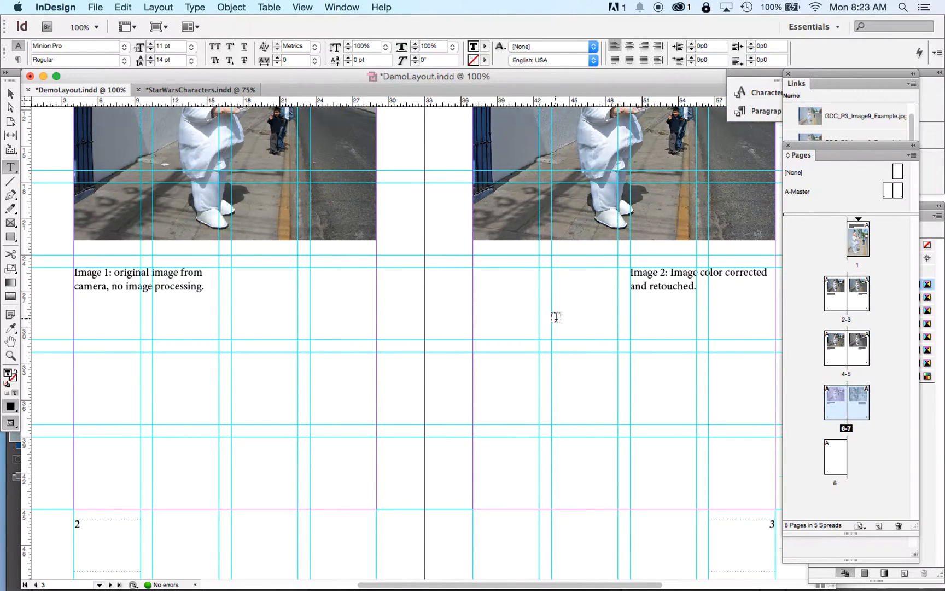
pyautogui.scroll(3, 556, 316)
pyautogui.scroll(-2, 556, 316)
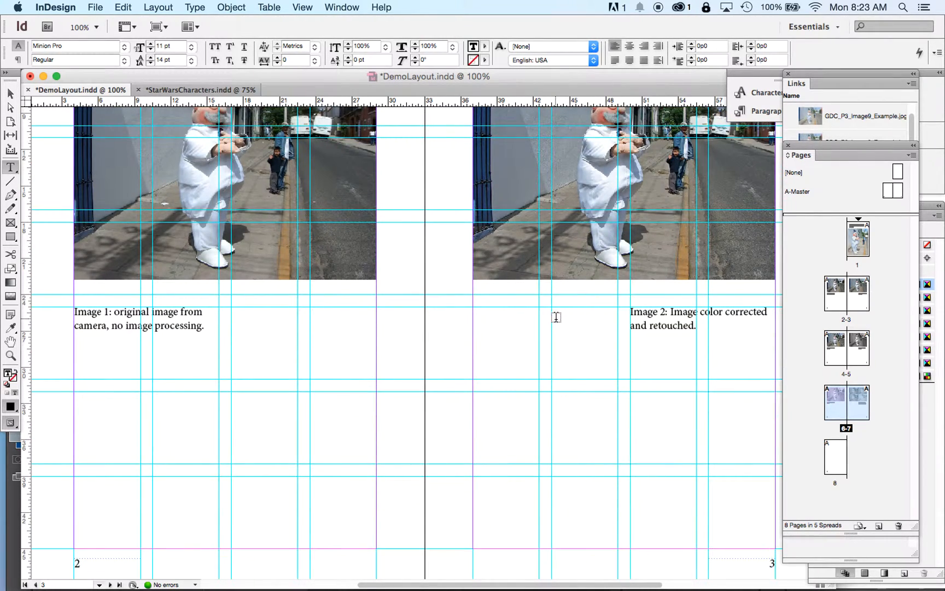
pyautogui.press('super+minus')
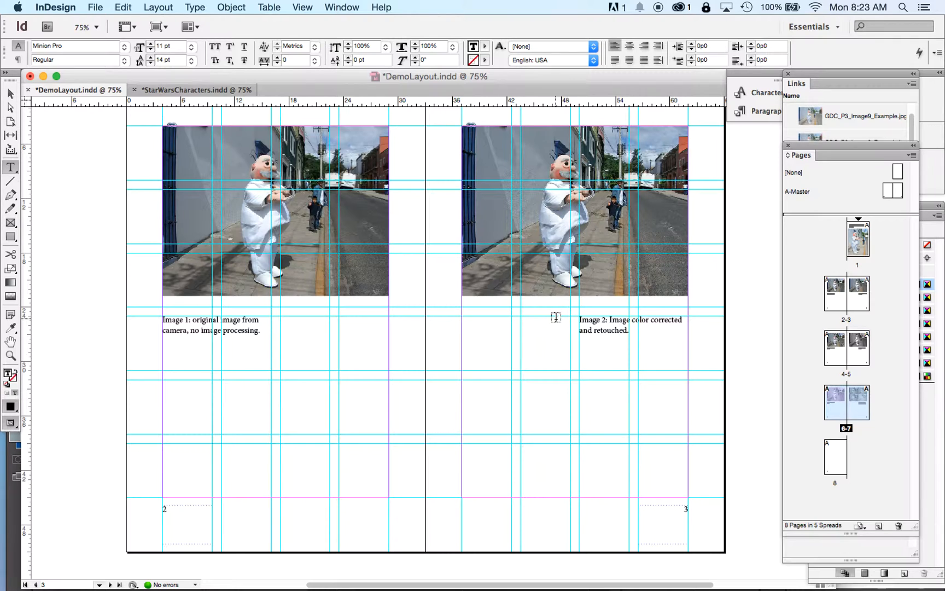
pyautogui.scroll(-3, 556, 317)
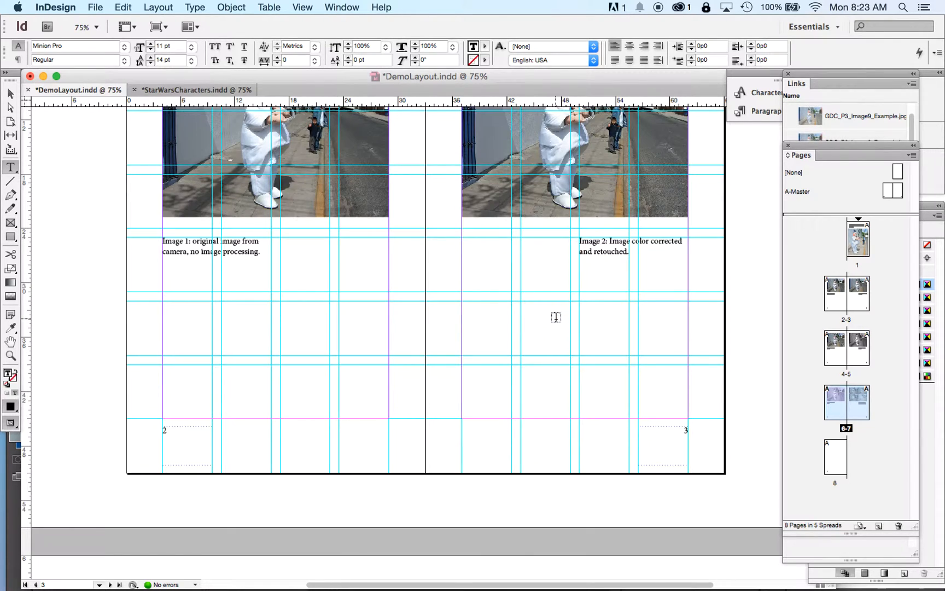
pyautogui.scroll(6, 556, 318)
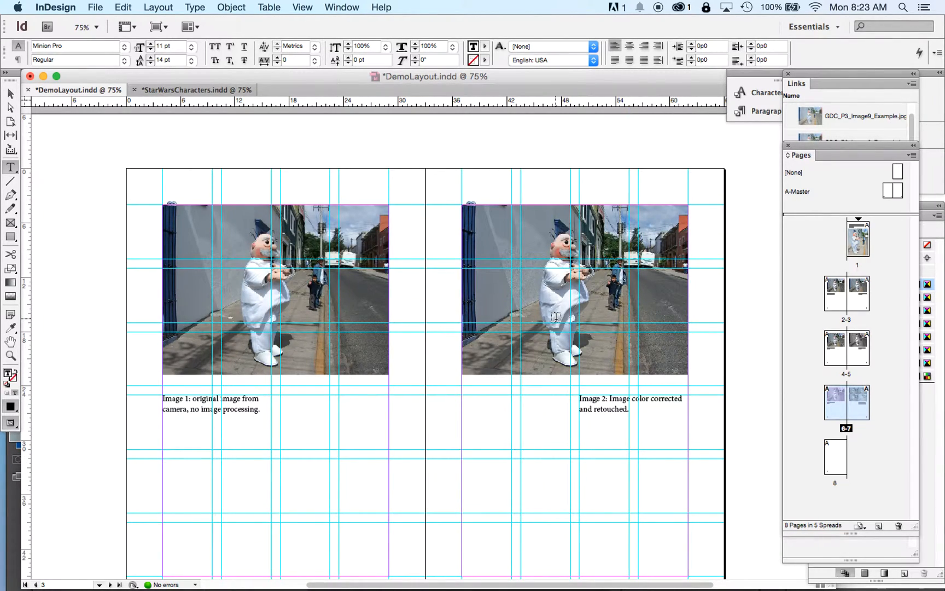
# - Set the whole Image 1 caption on page 2 to a font size of 13 pt
pyautogui.tripleClick(265, 409)
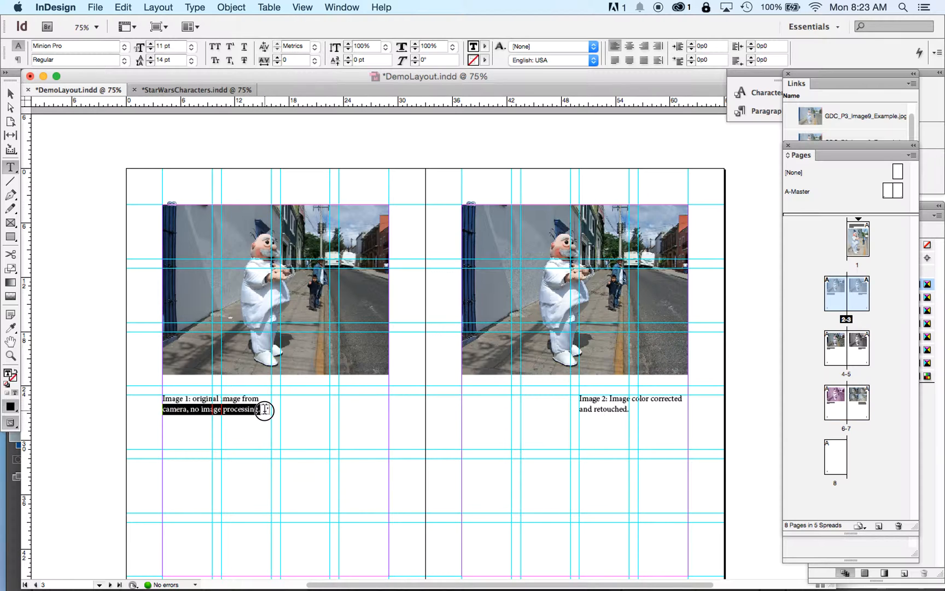
pyautogui.click(264, 409)
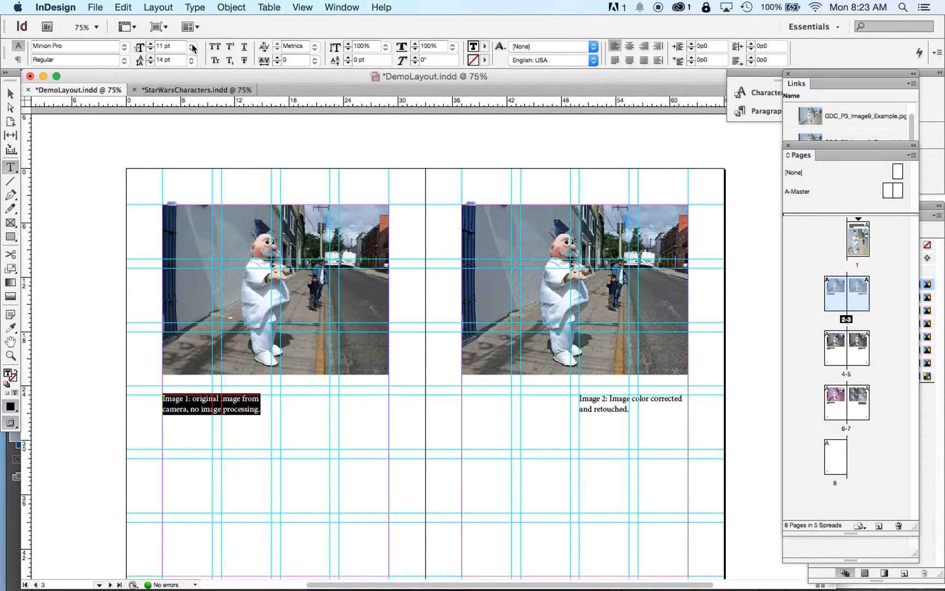
pyautogui.click(151, 43)
pyautogui.click(151, 43)
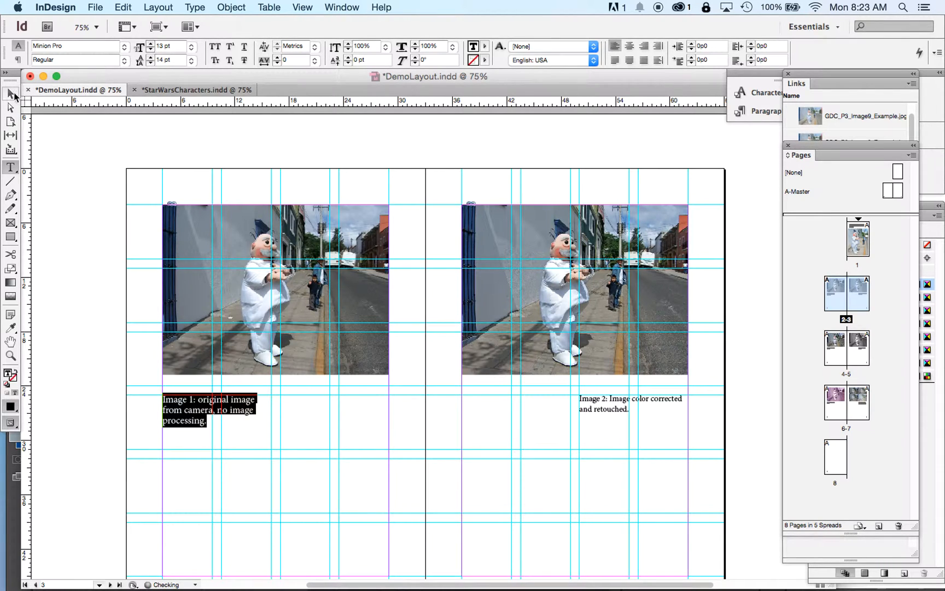
pyautogui.click(11, 96)
pyautogui.click(87, 306)
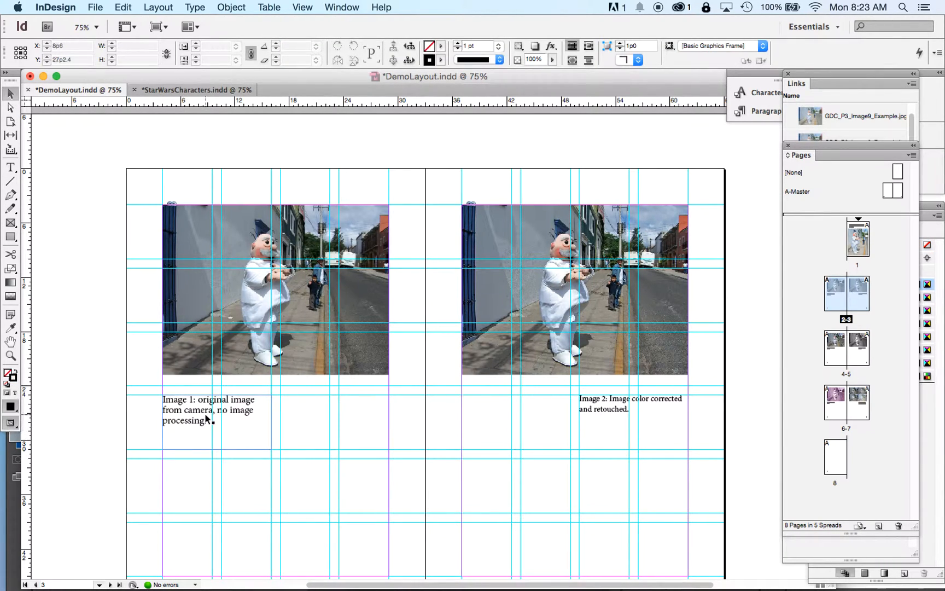
# - Change the font of the whole Image 2 caption on page 3 to Myriad Pro Regular
pyautogui.scroll(10, 610, 408)
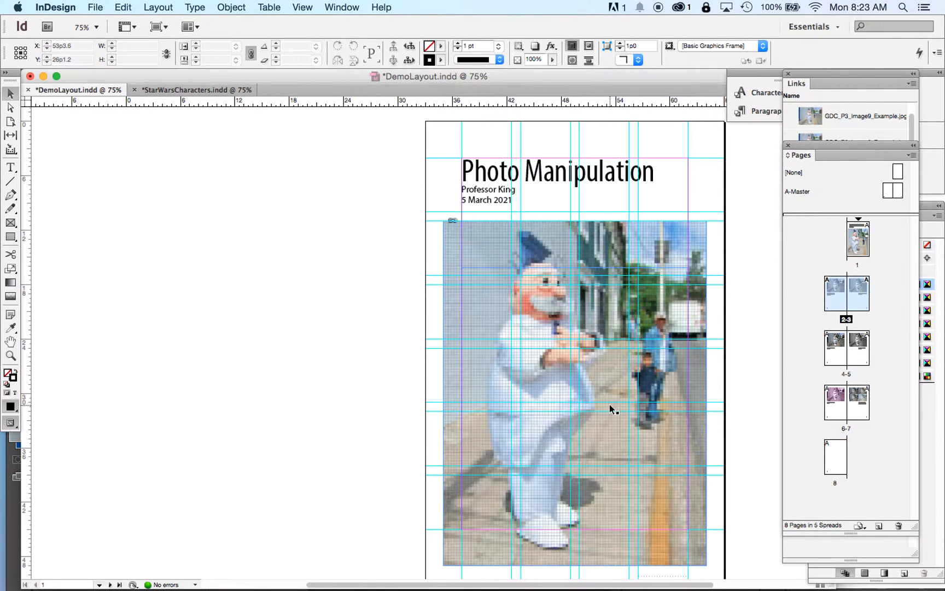
pyautogui.scroll(-7, 610, 407)
pyautogui.scroll(-6, 610, 408)
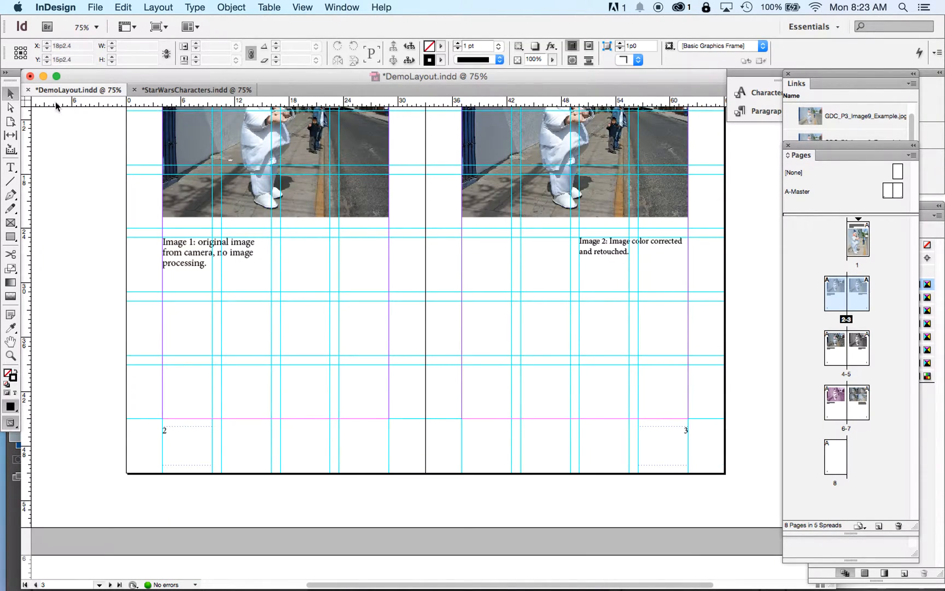
pyautogui.click(18, 167)
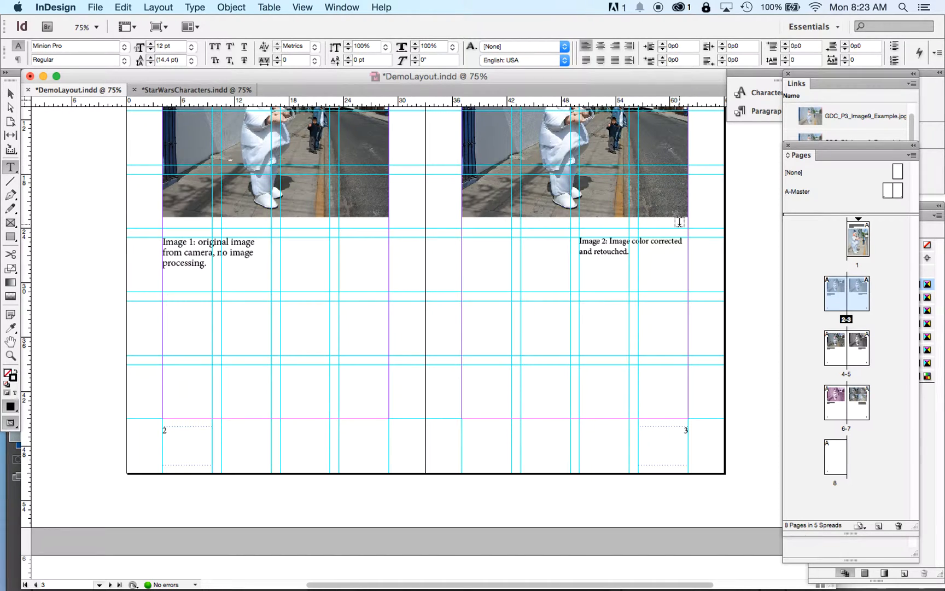
pyautogui.tripleClick(616, 245)
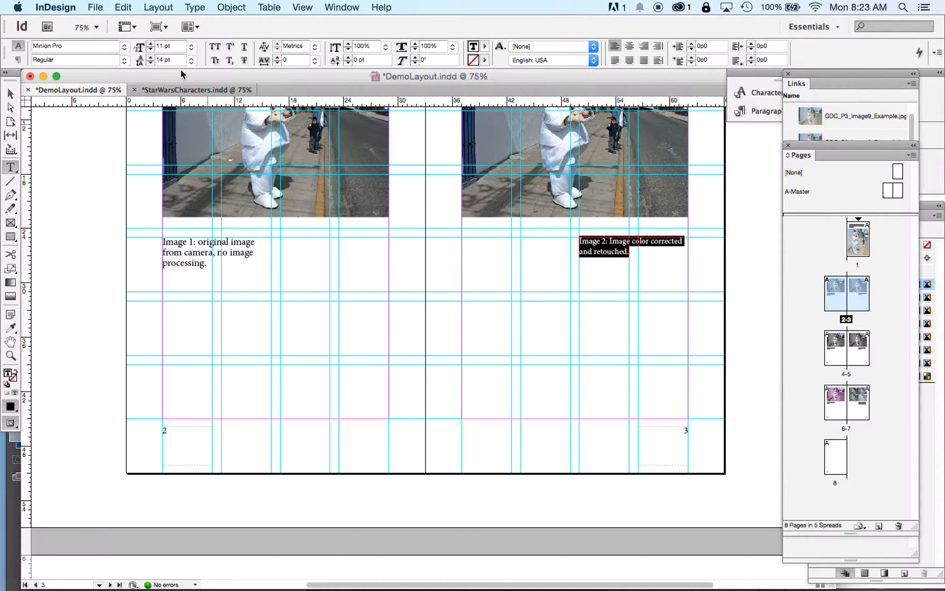
pyautogui.click(122, 47)
pyautogui.moveTo(123, 47)
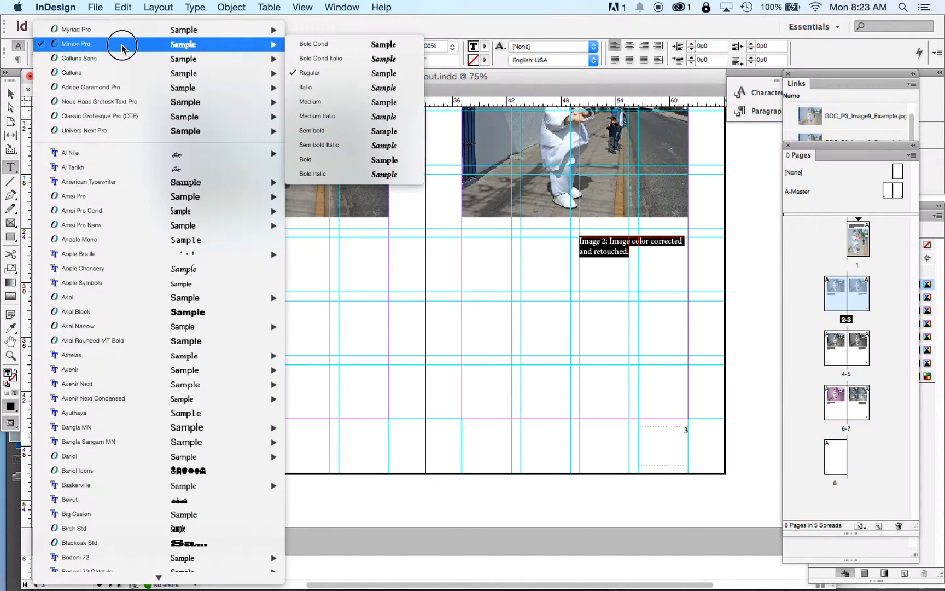
pyautogui.moveTo(127, 29)
pyautogui.click(323, 88)
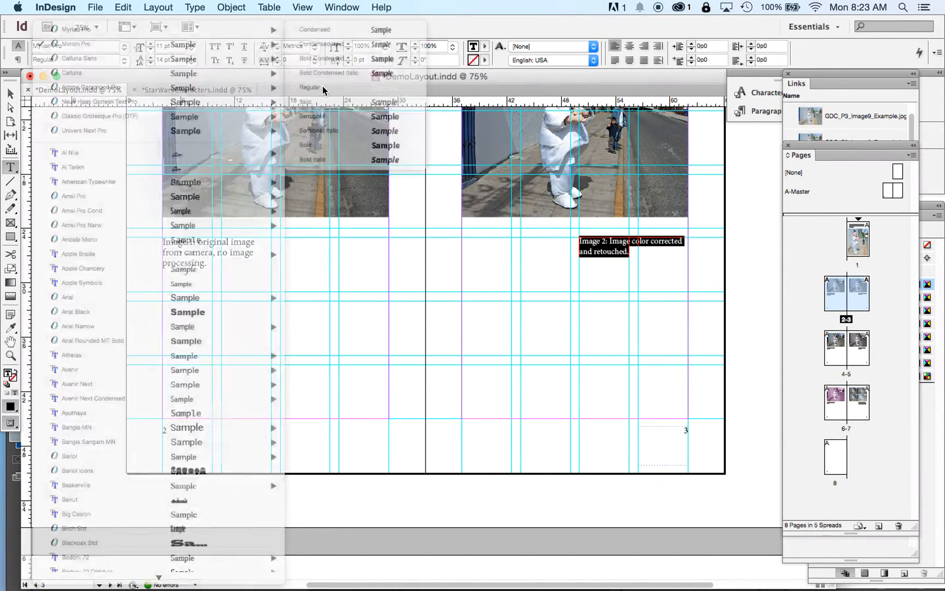
pyautogui.click(11, 94)
pyautogui.click(87, 202)
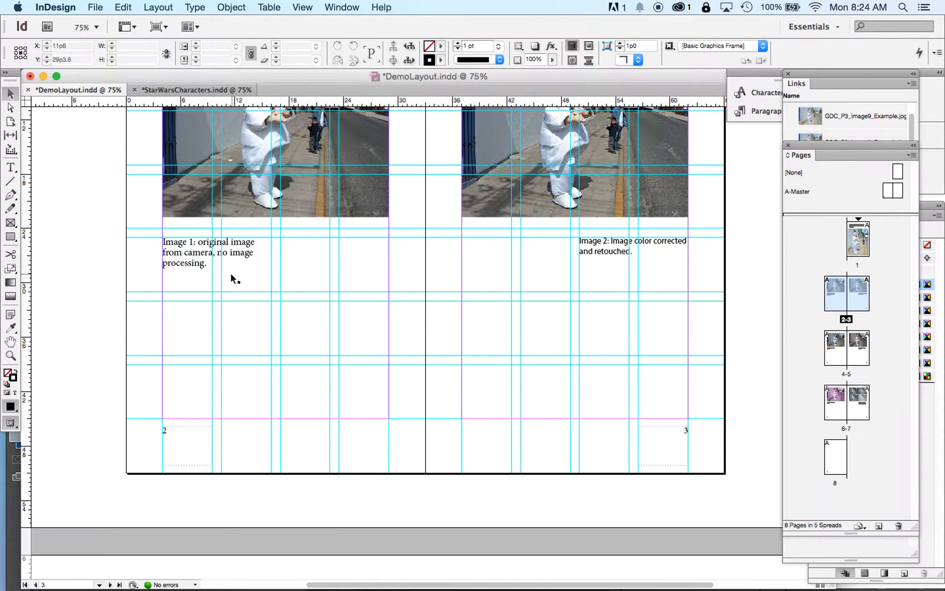
# - Set the whole Image 1 caption on page 2 to a font size of 11 pt
pyautogui.click(11, 167)
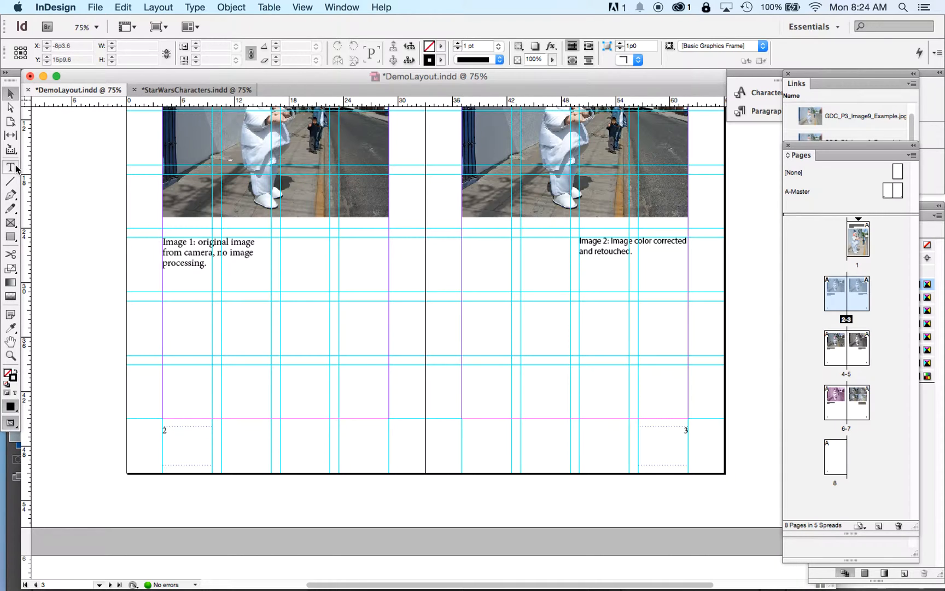
pyautogui.click(204, 255)
pyautogui.press('super+a')
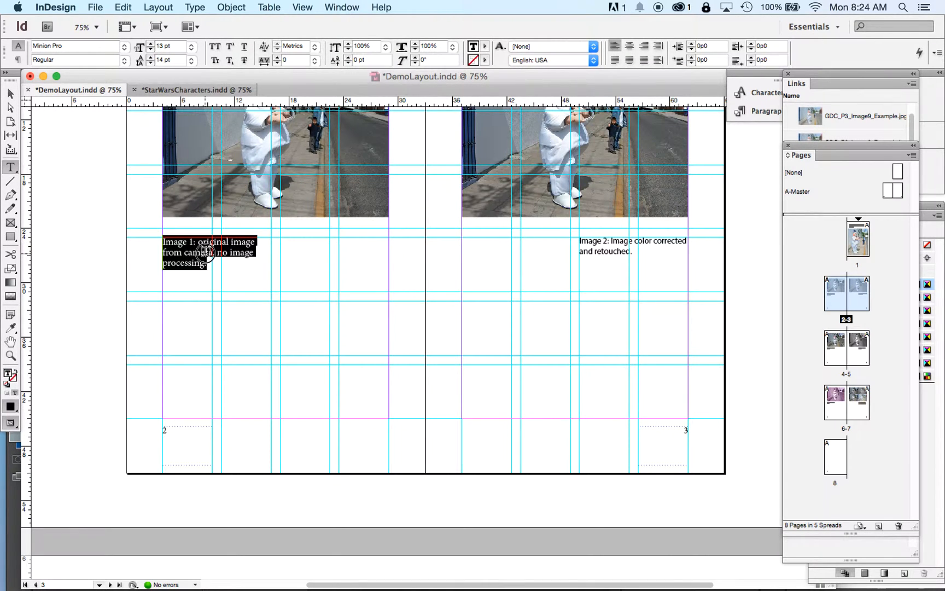
pyautogui.click(150, 49)
pyautogui.click(150, 49)
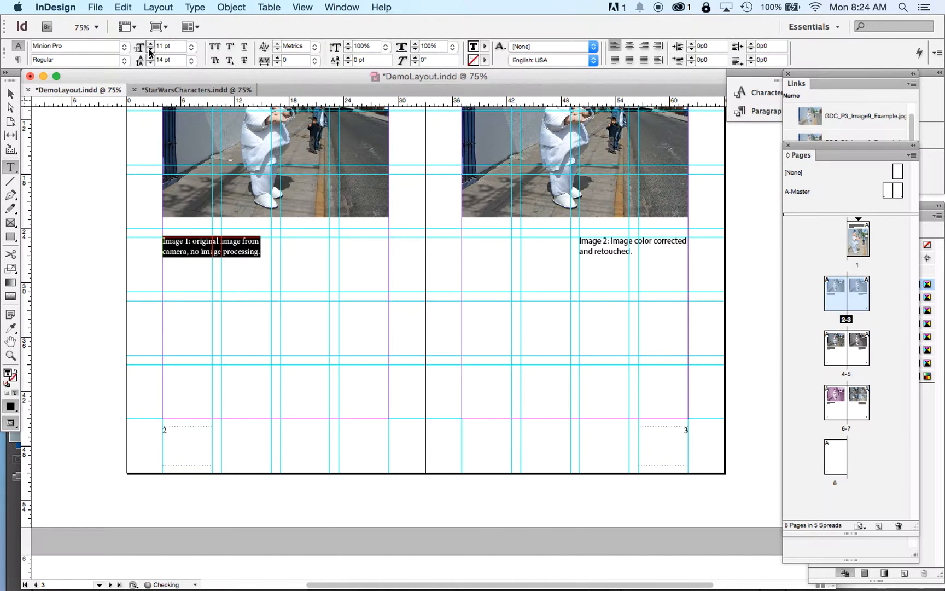
# - Change the font of the whole Image 2 caption on page 3 to Minion Pro Regular and deselect the text
pyautogui.click(606, 247)
pyautogui.press('super+a')
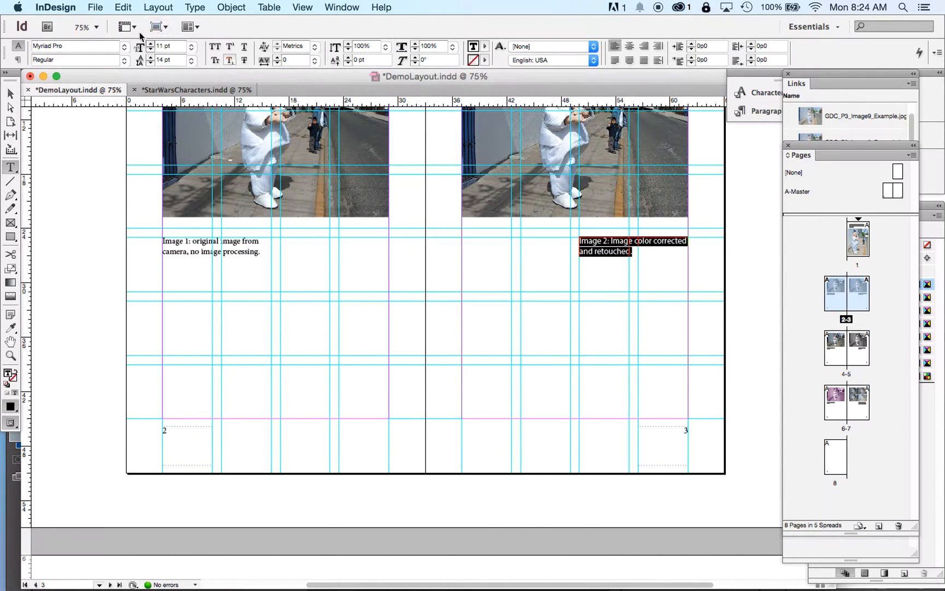
pyautogui.click(124, 47)
pyautogui.moveTo(131, 57)
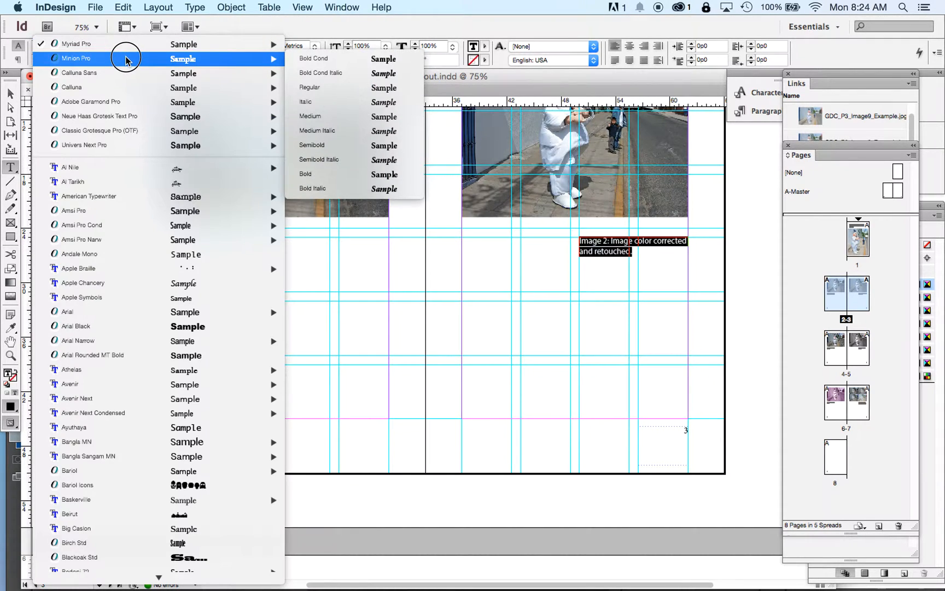
pyautogui.click(346, 91)
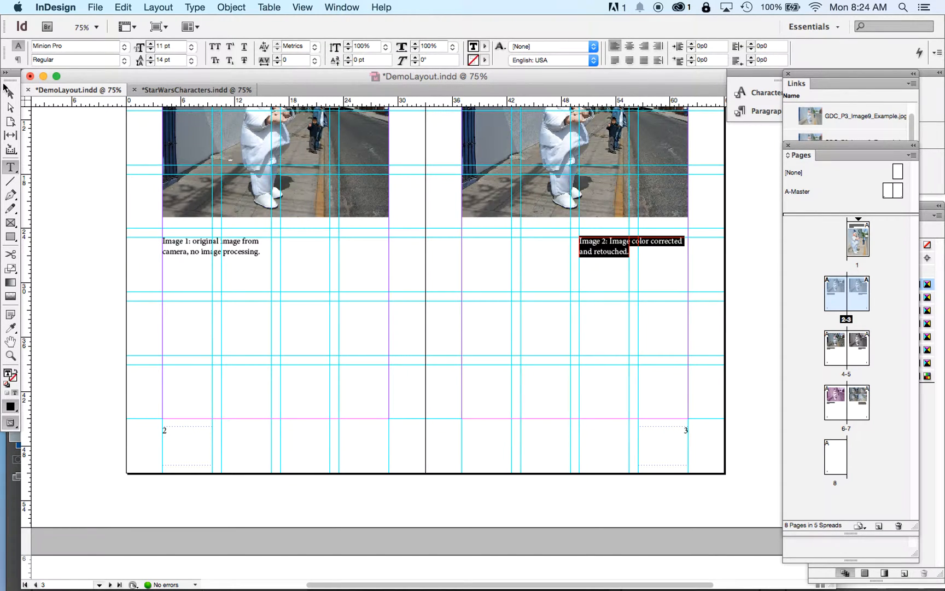
pyautogui.click(10, 94)
pyautogui.click(93, 254)
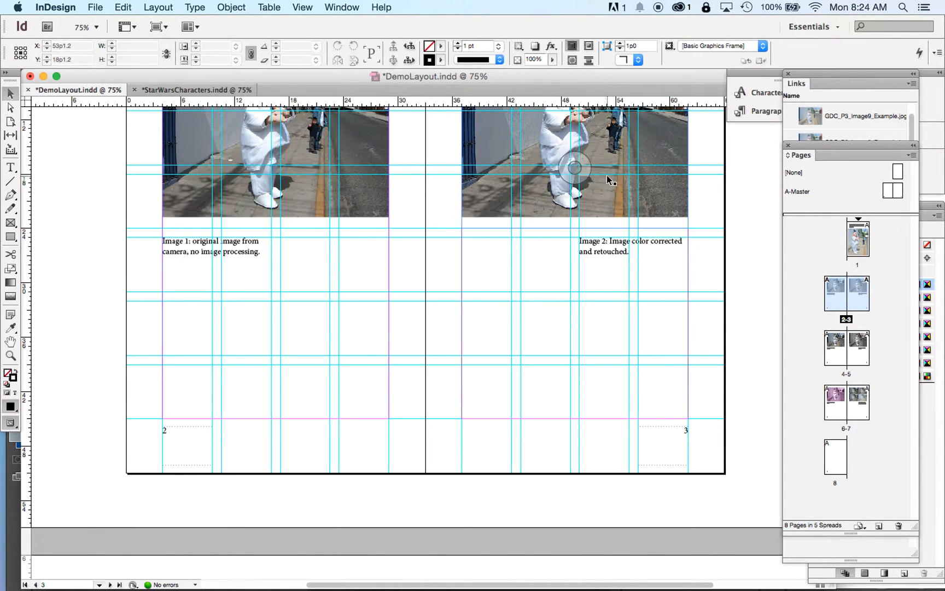
# - Check the image and caption placement on pages 4 to 7 against the grid and hide the layout guides
pyautogui.scroll(-4, 635, 327)
pyautogui.scroll(-20, 634, 326)
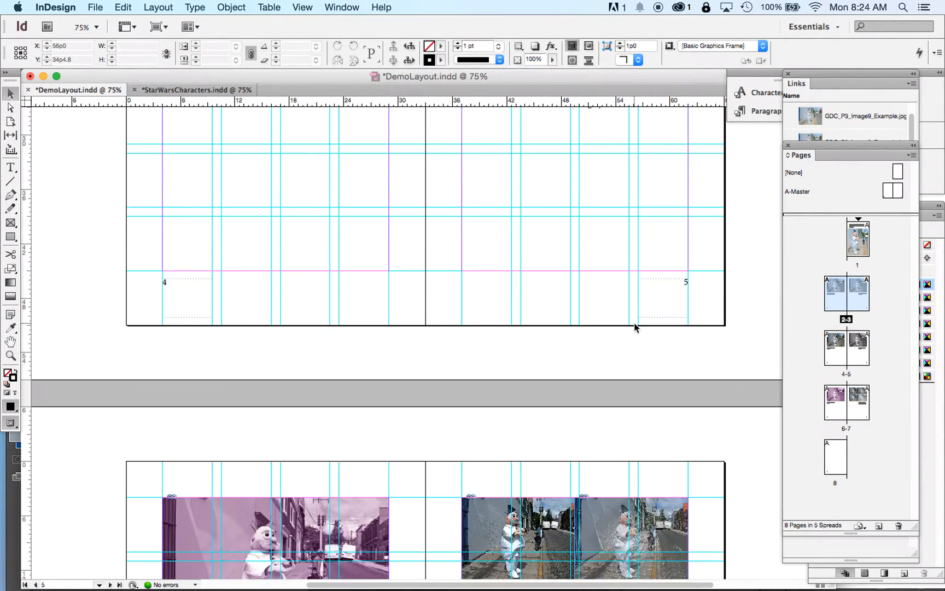
pyautogui.scroll(10, 634, 326)
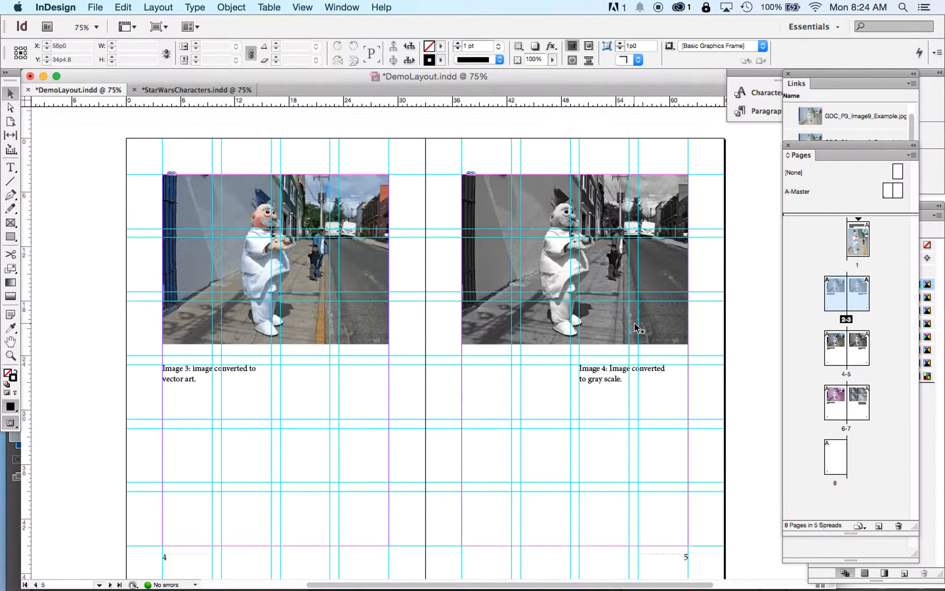
pyautogui.scroll(-20, 634, 326)
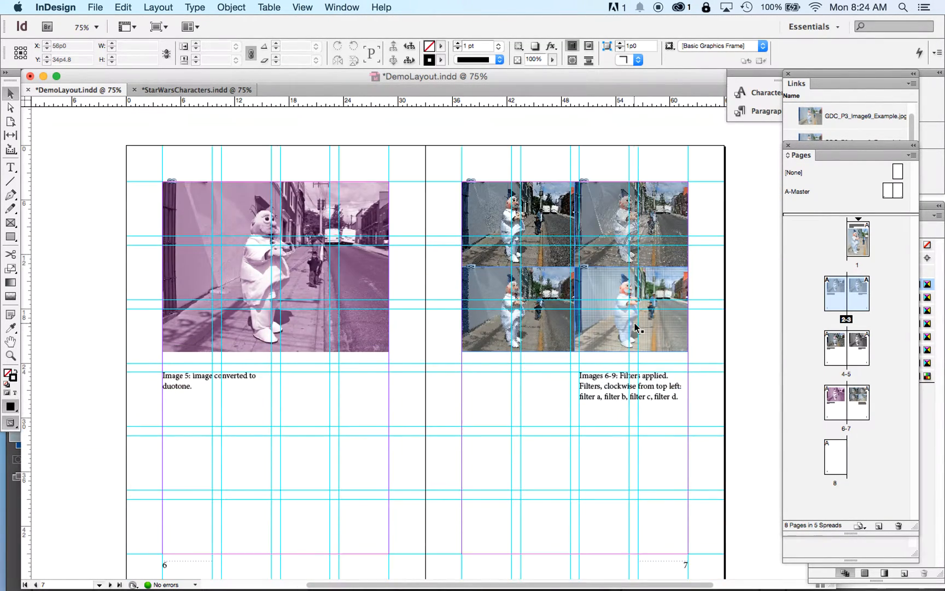
pyautogui.press('super+semicolon')
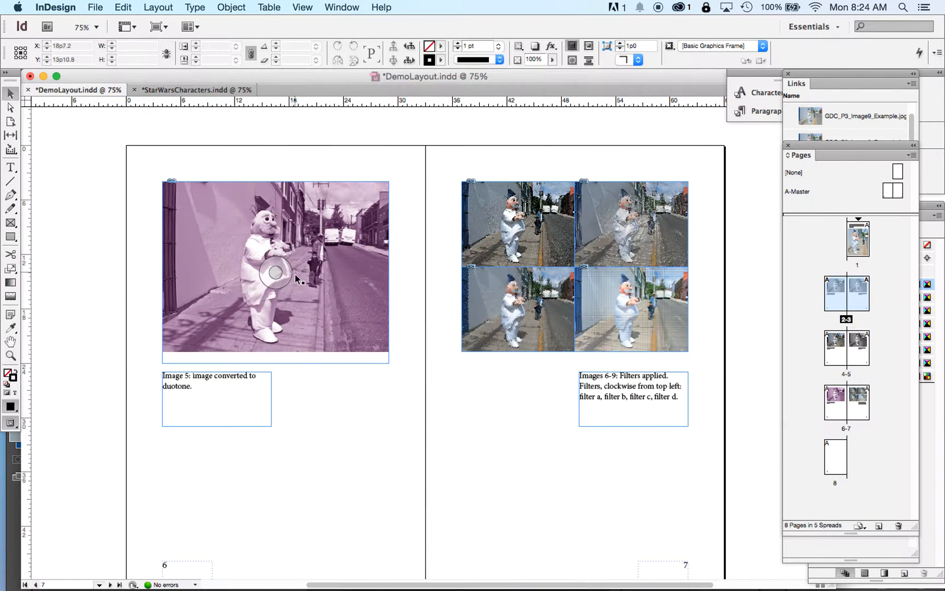
# - Examine the cover page's title, byline, date and image placement with the guides hidden
pyautogui.scroll(-20, 582, 418)
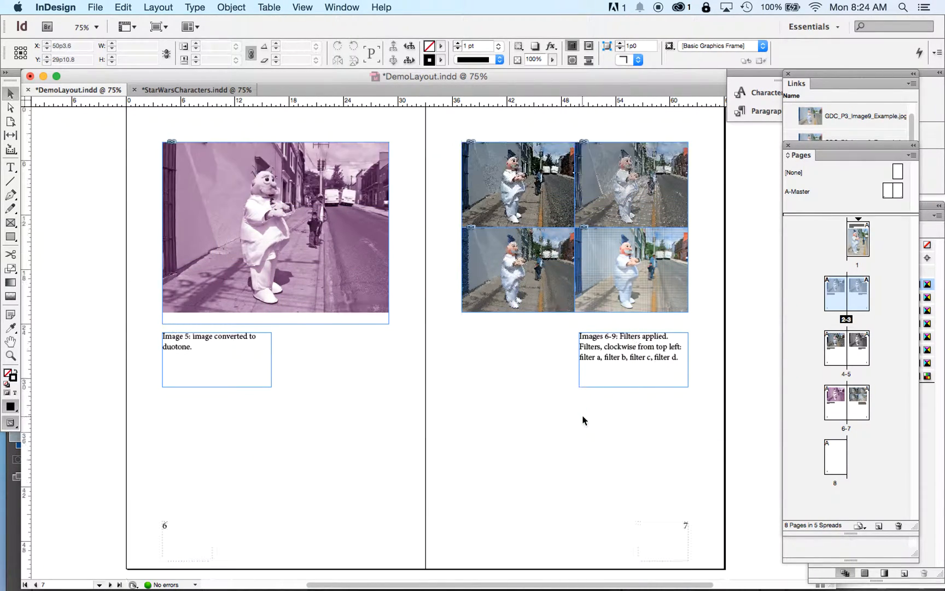
pyautogui.scroll(20, 583, 420)
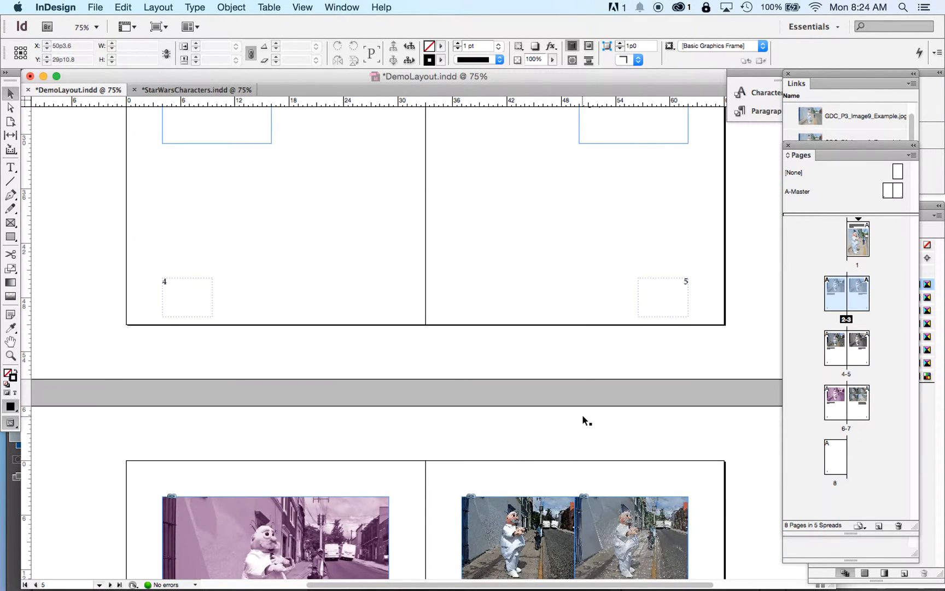
pyautogui.scroll(20, 584, 420)
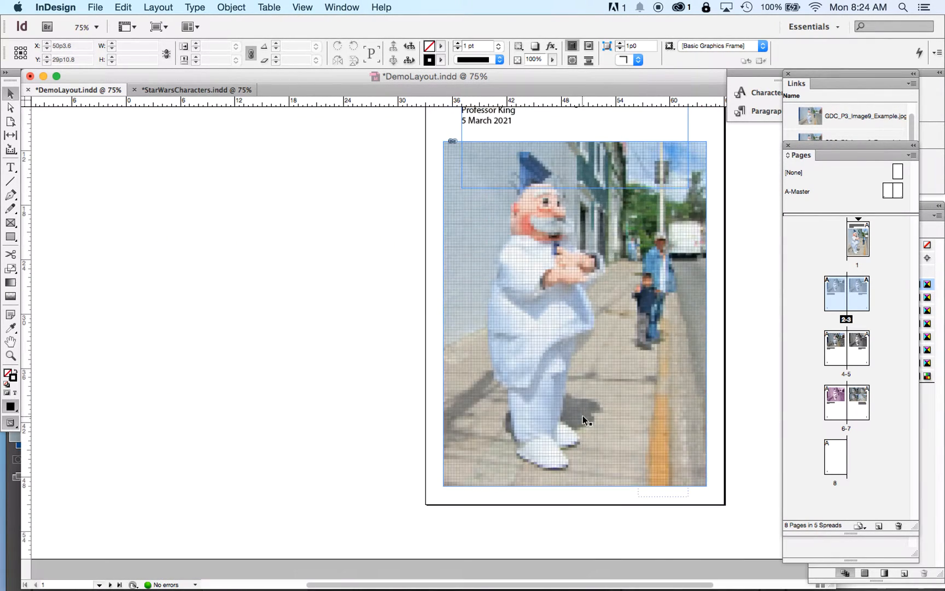
pyautogui.hscroll(8, 583, 415)
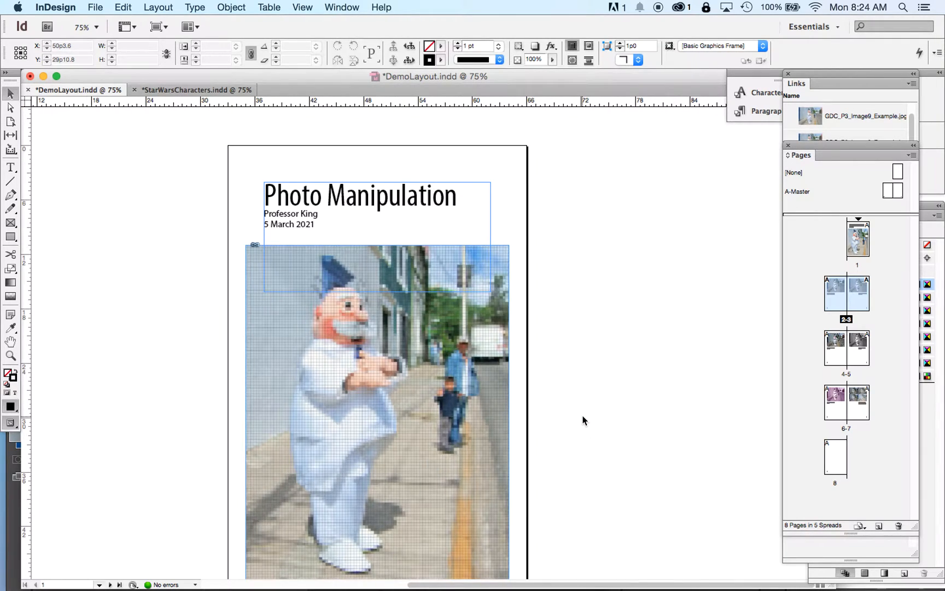
pyautogui.scroll(-3, 582, 414)
pyautogui.scroll(3, 583, 420)
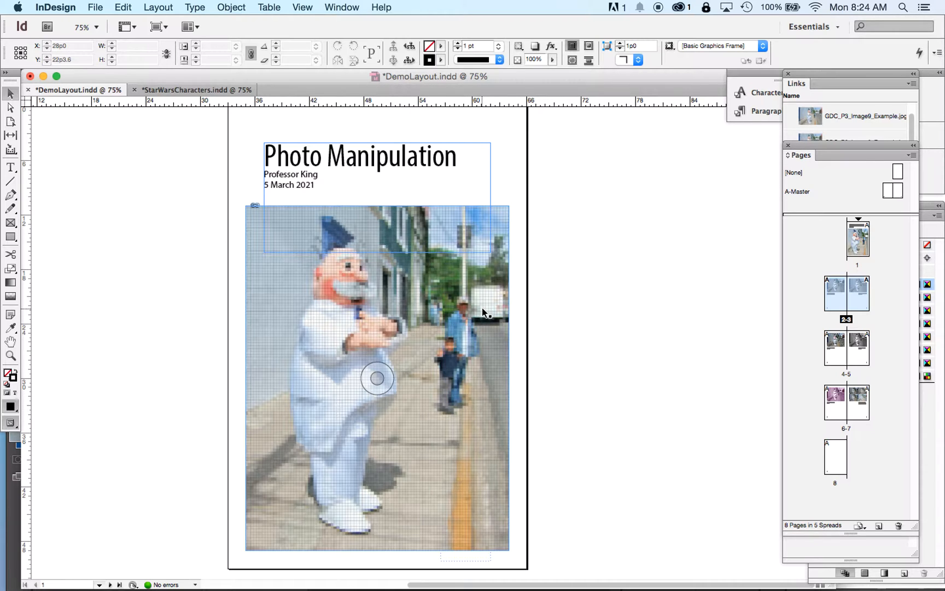
pyautogui.scroll(-5, 483, 311)
pyautogui.scroll(-10, 483, 308)
pyautogui.scroll(16, 482, 308)
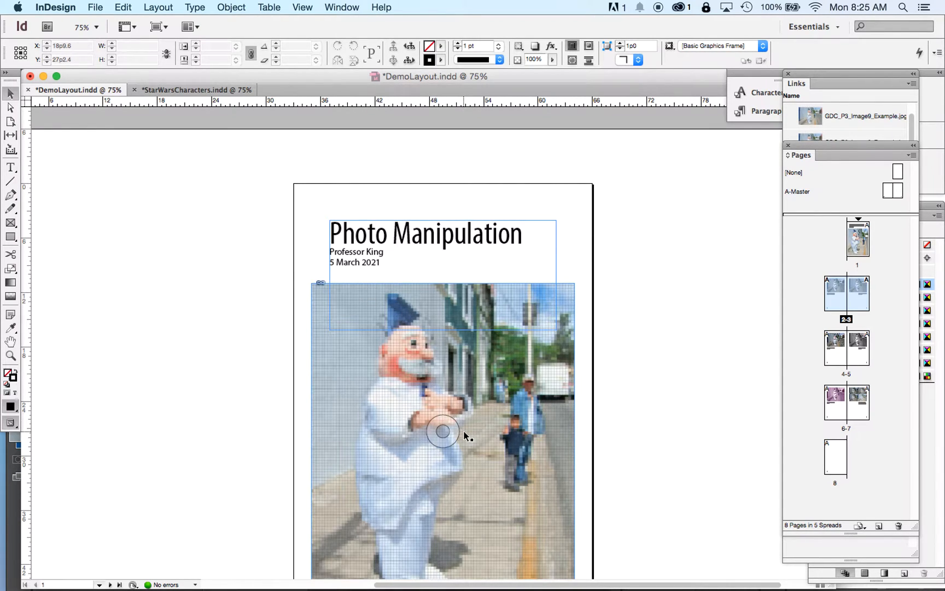
# - Review the image and caption layout on the inside spreads through to page 8
pyautogui.scroll(-9, 463, 430)
pyautogui.scroll(-20, 462, 430)
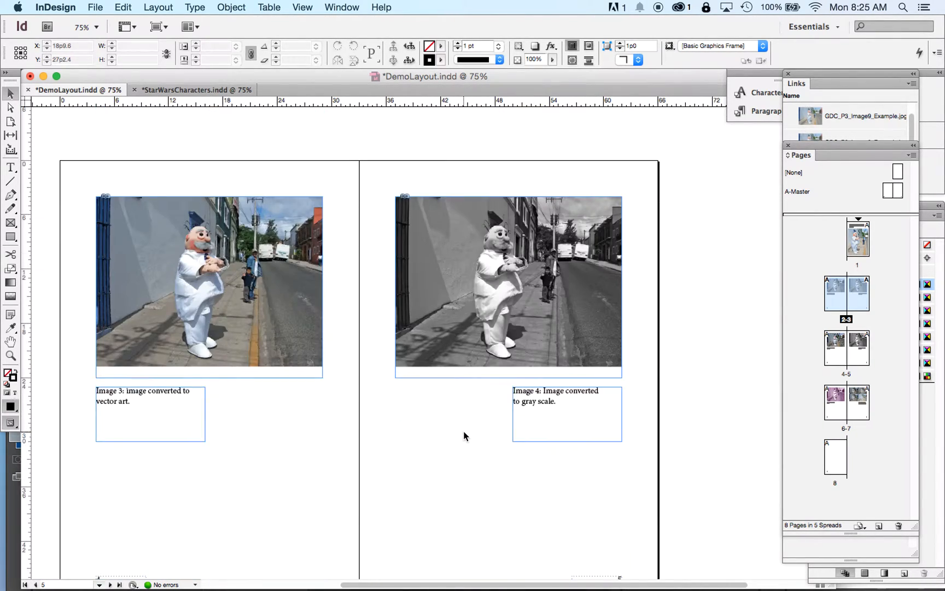
pyautogui.scroll(-20, 463, 431)
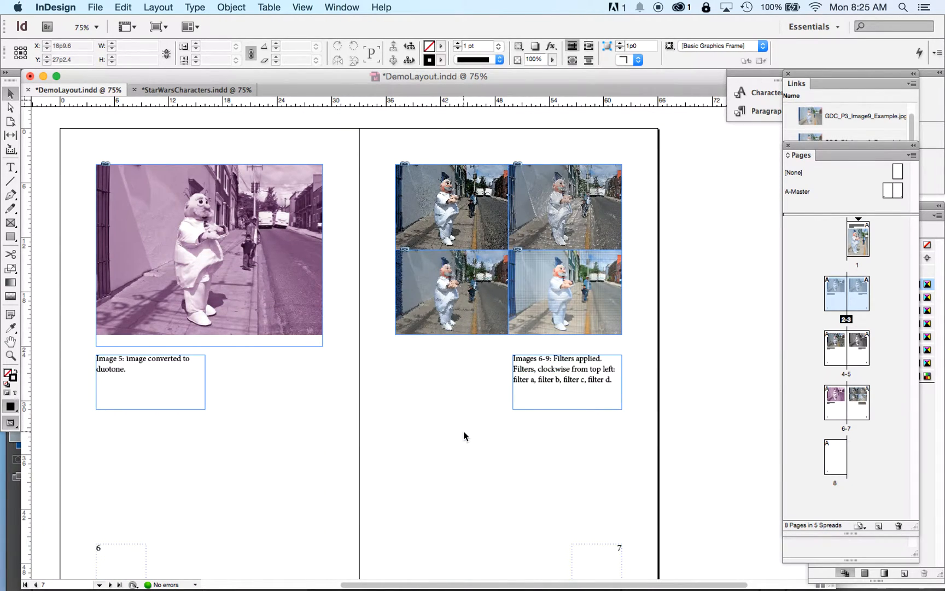
pyautogui.scroll(-6, 462, 430)
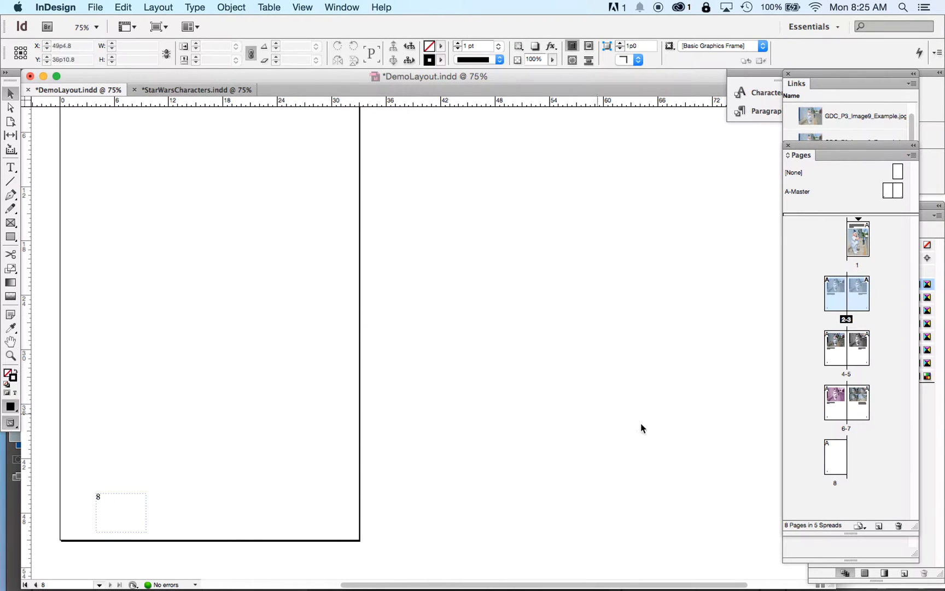
# - Return to the cover on page 1 and inspect the images and captions across the full page 2-3 spread
pyautogui.doubleClick(865, 239)
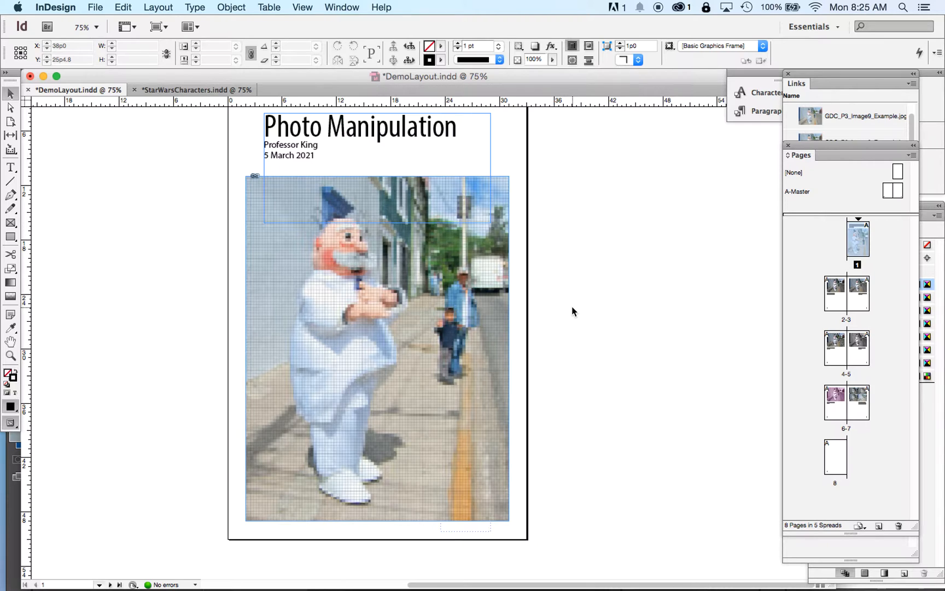
pyautogui.scroll(-10, 572, 312)
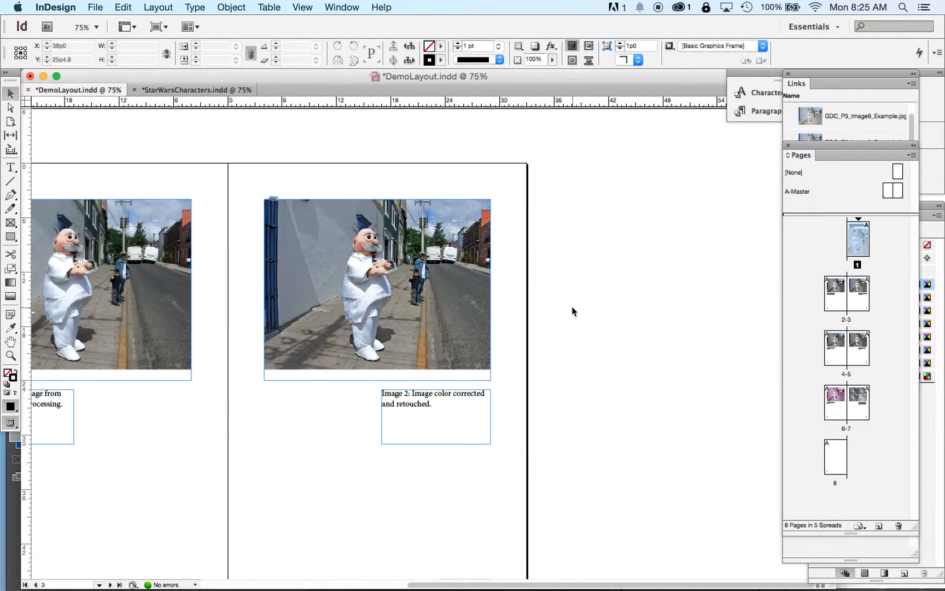
pyautogui.hscroll(-3, 572, 311)
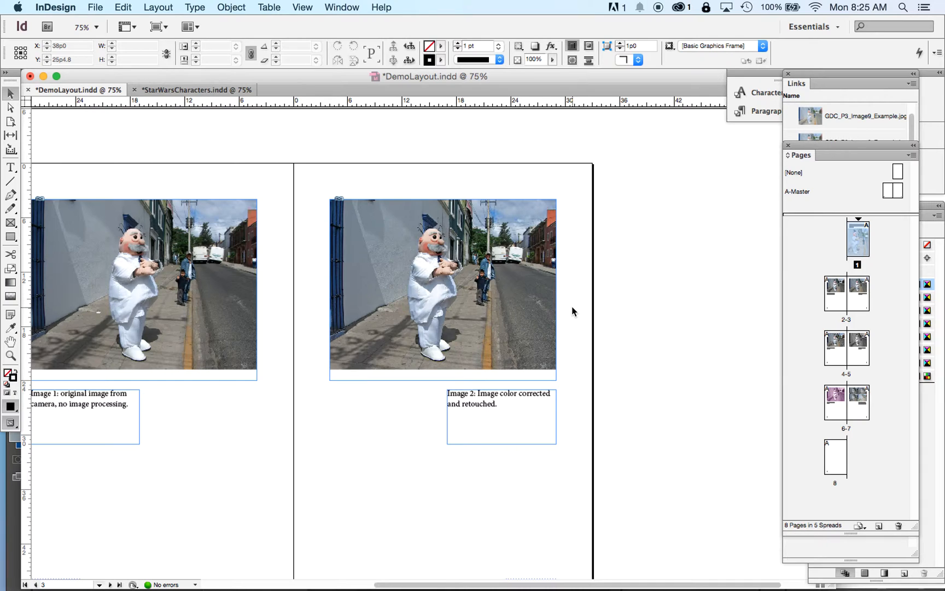
pyautogui.hscroll(-5, 572, 311)
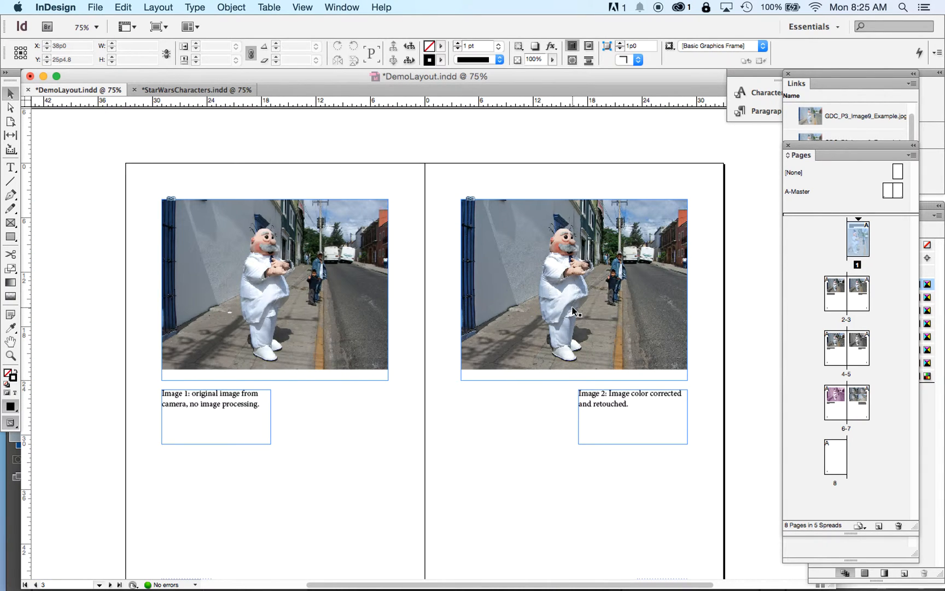